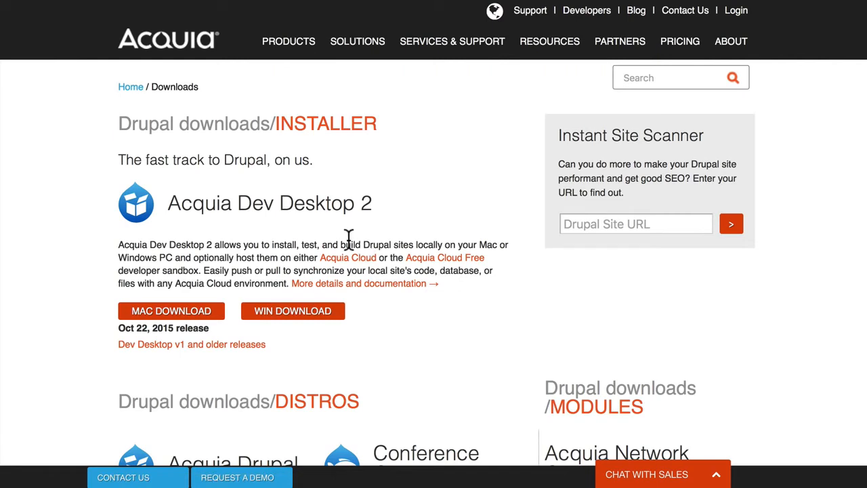
Download the Mac version of Acquia Dev Desktop 2 from the Drupal downloads page.
click(175, 316)
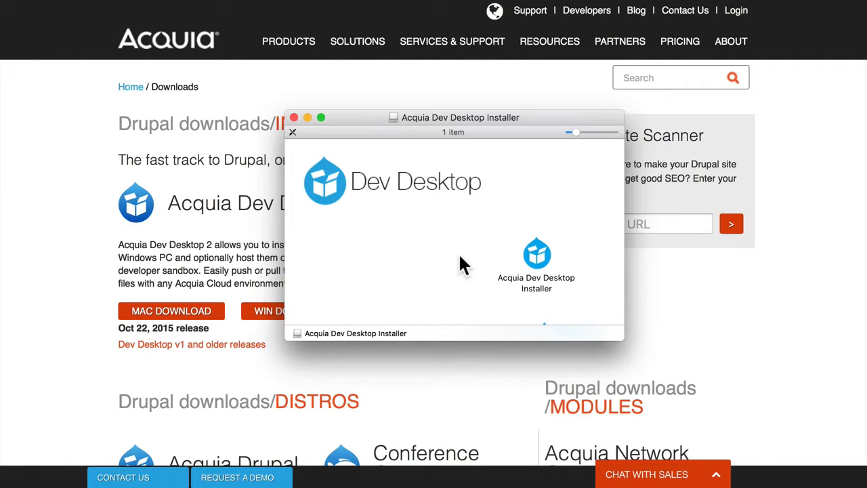
Launch the Acquia Dev Desktop Installer application from the mounted disk image.
click(542, 263)
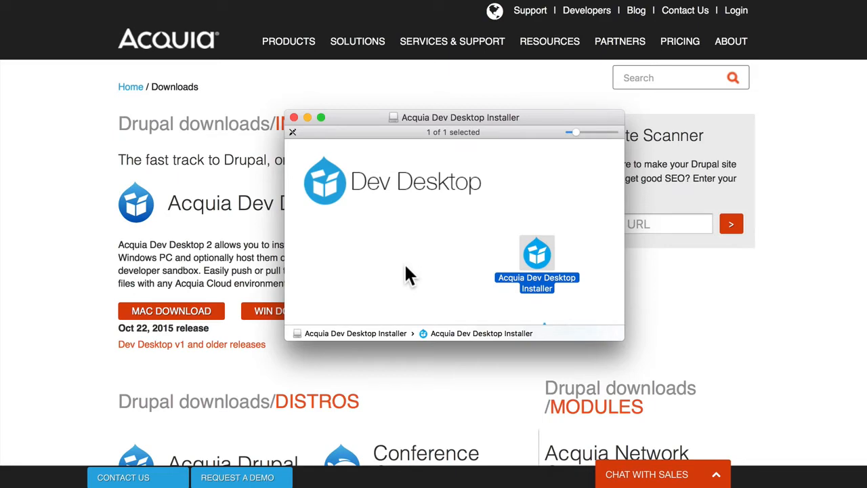
key(super+o)
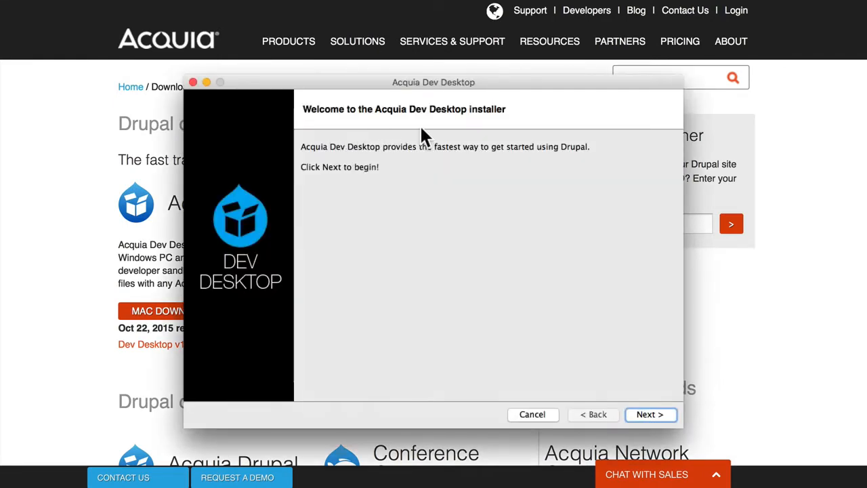
Get past the Welcome and Overview pages and accept the license agreement.
click(650, 415)
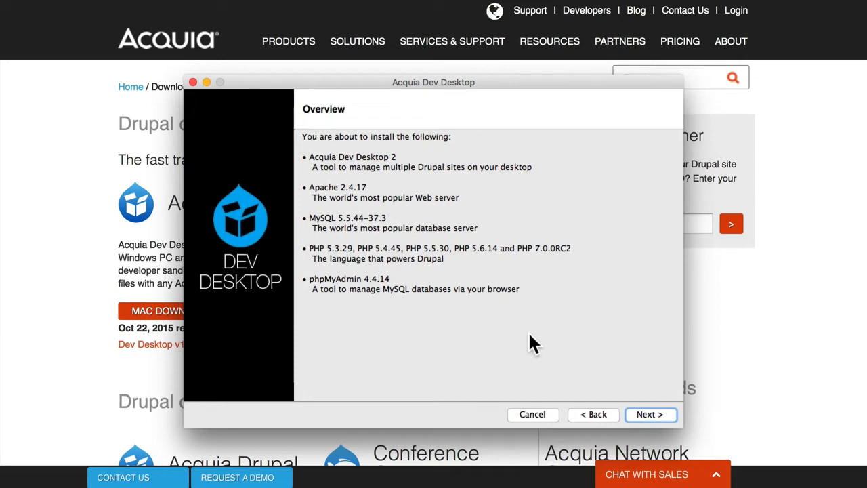
click(649, 416)
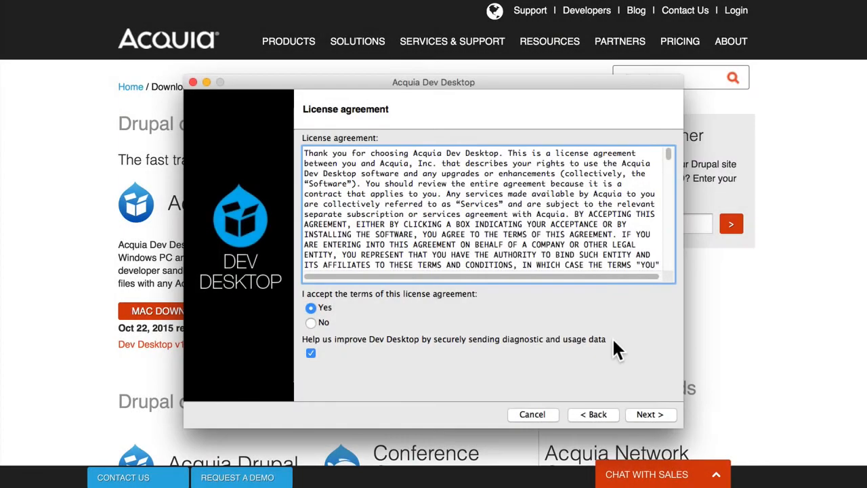
click(648, 415)
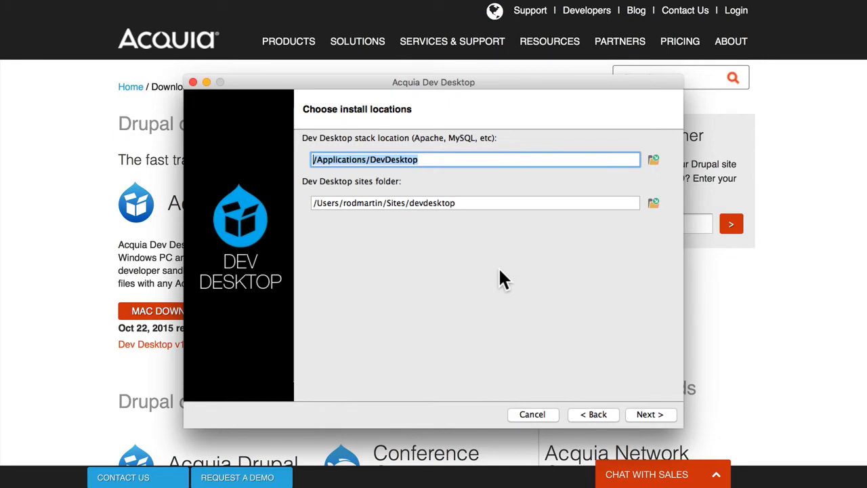
Install with the default locations and ports, then finish and launch Dev Desktop 2.
click(651, 417)
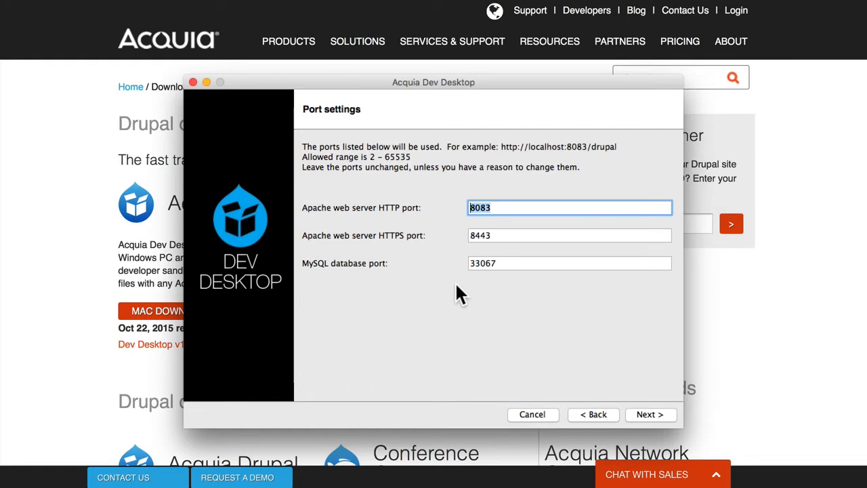
click(647, 415)
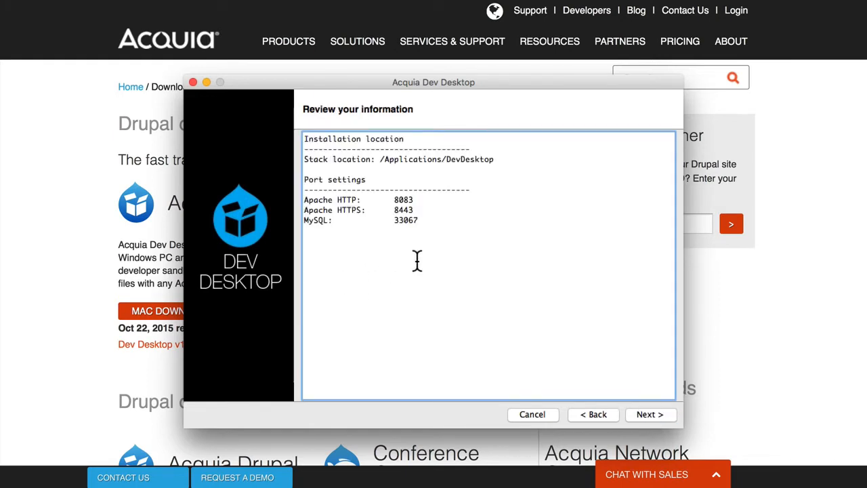
click(649, 415)
click(649, 414)
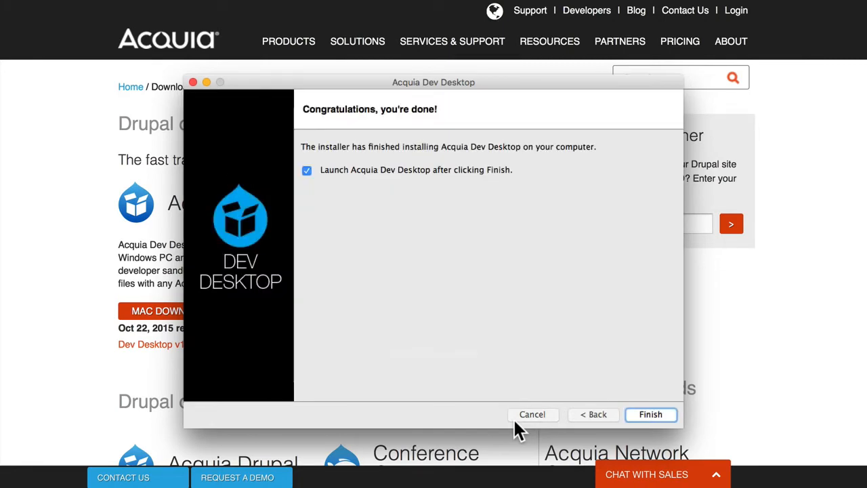
click(647, 415)
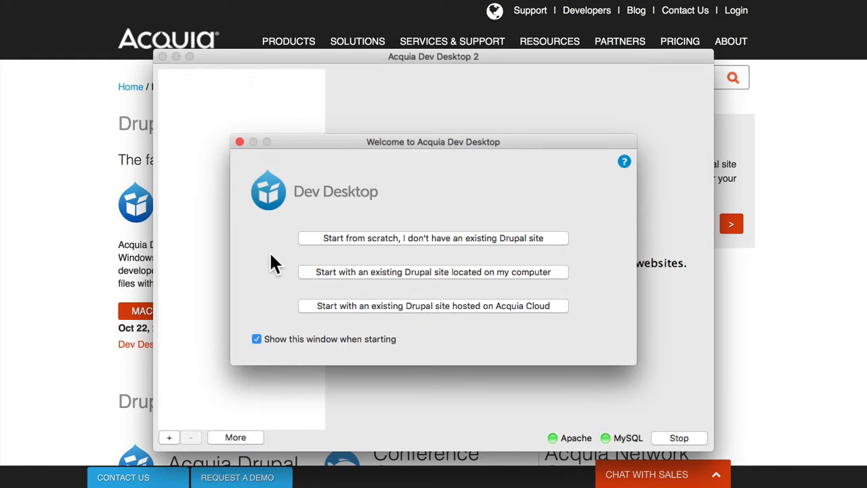
Start a new site from scratch and choose the Drupal 8.0.0-rc3 distribution to install.
click(434, 238)
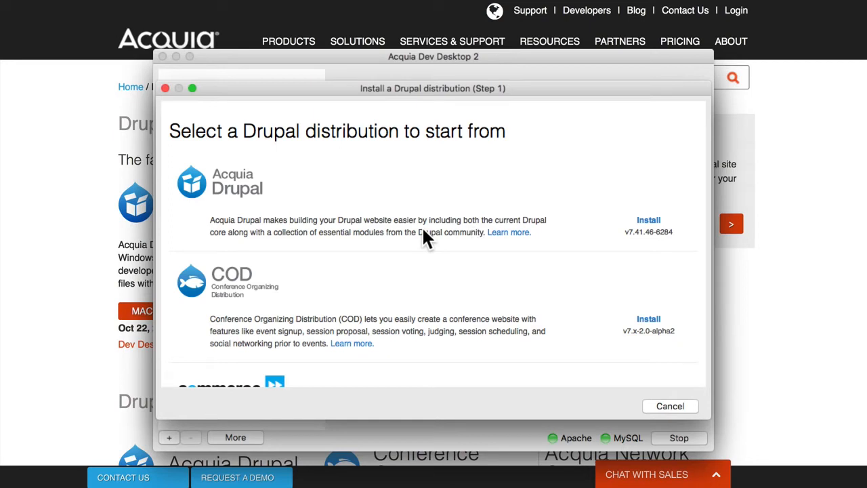
scroll(423, 232, down, 10)
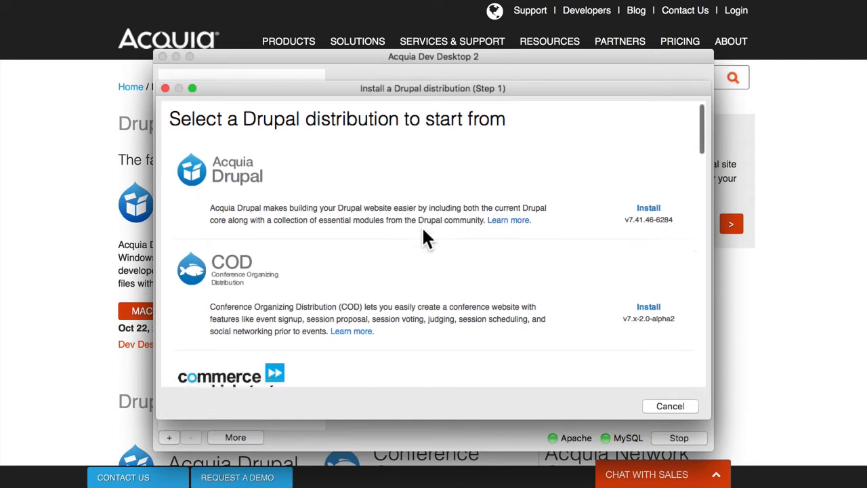
scroll(424, 232, down, 8)
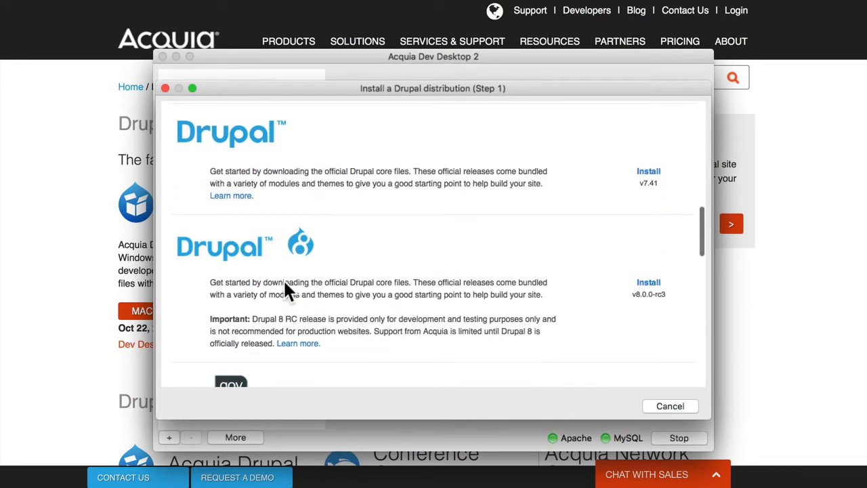
scroll(282, 288, down, 1)
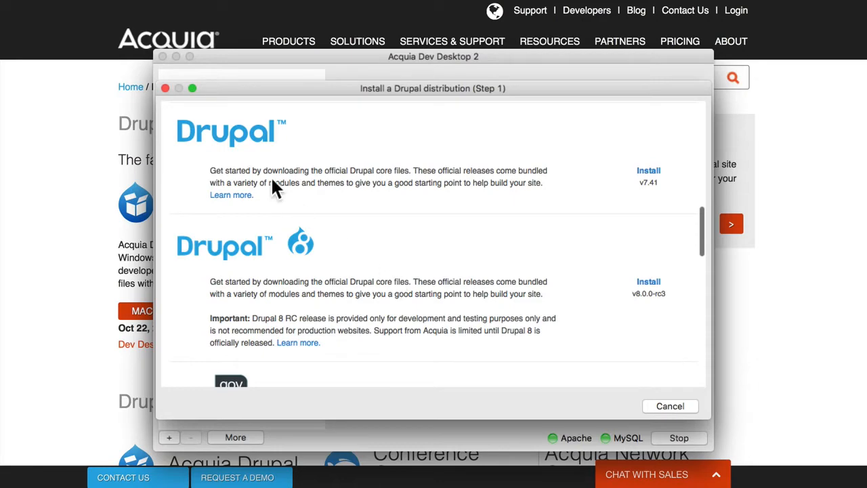
scroll(258, 166, down, 1)
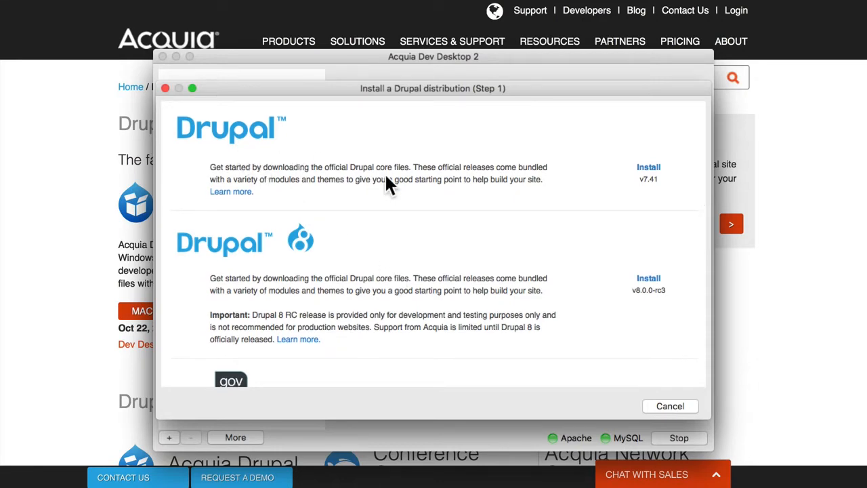
scroll(388, 183, up, 10)
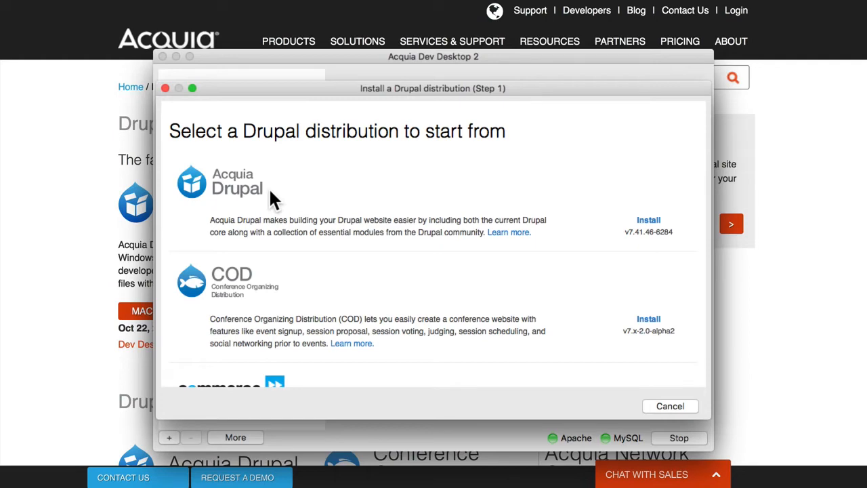
scroll(271, 192, down, 10)
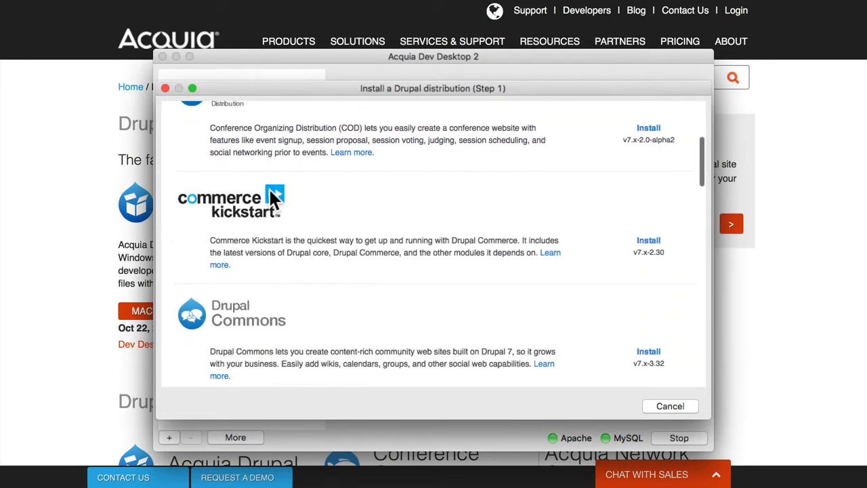
scroll(270, 192, down, 3)
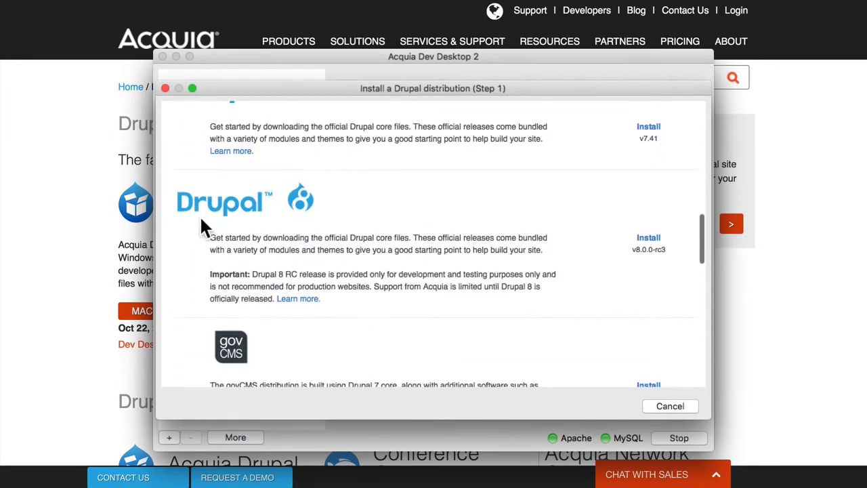
click(648, 237)
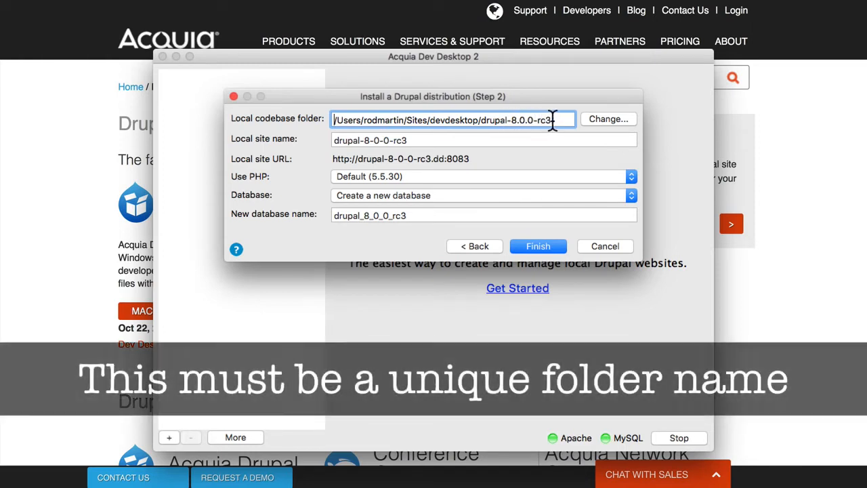
Shorten both the codebase folder and the local site name to drupal-8.
drag(518, 120, 571, 120)
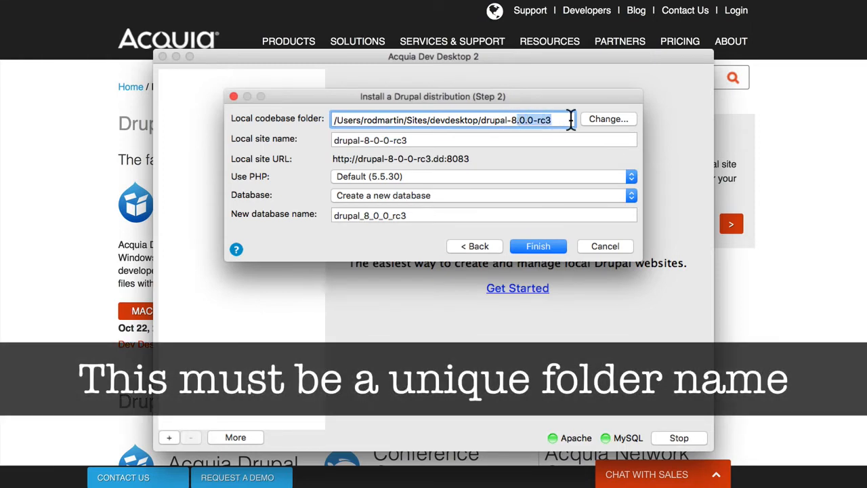
key(BackSpace)
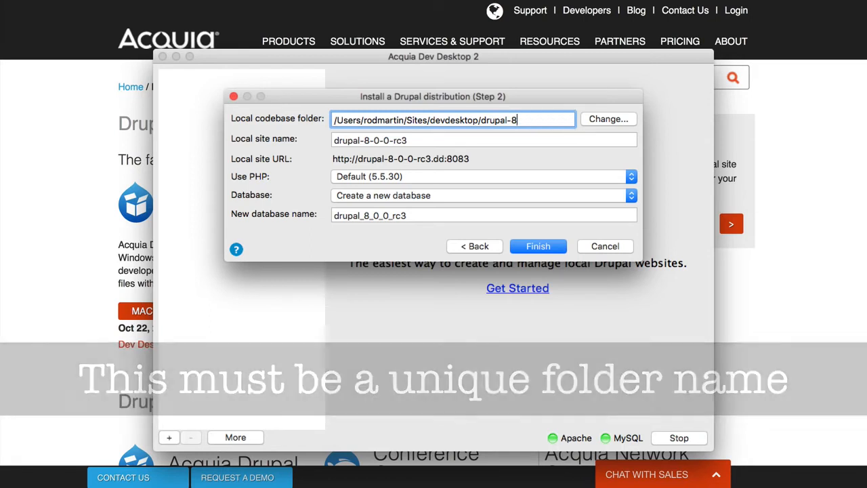
key(Tab)
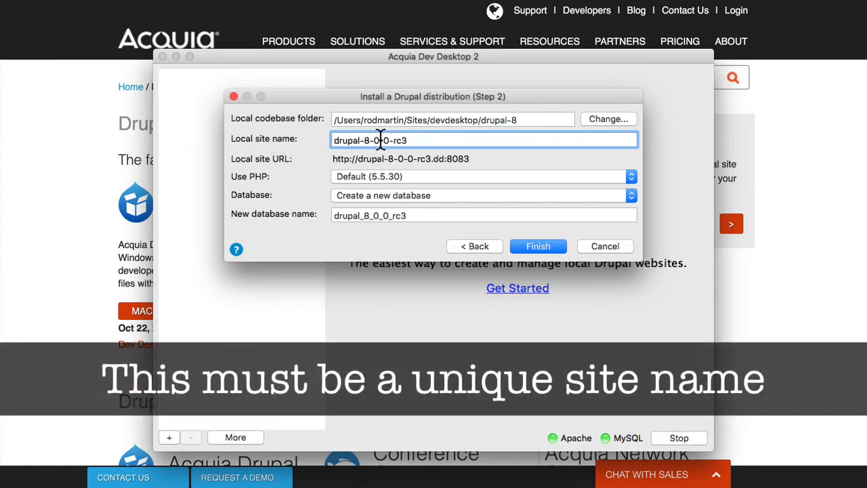
drag(380, 141, 443, 140)
key(BackSpace)
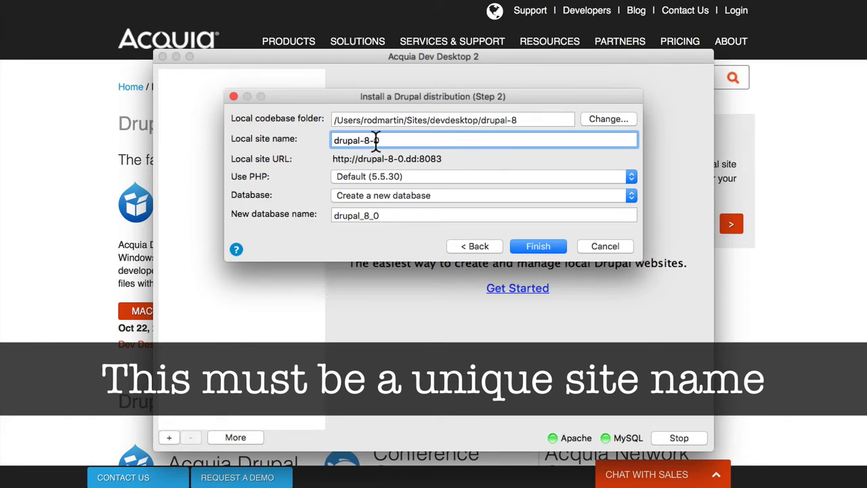
key(BackSpace)
key(BackSpace)
key(BackSpace)
text(8)
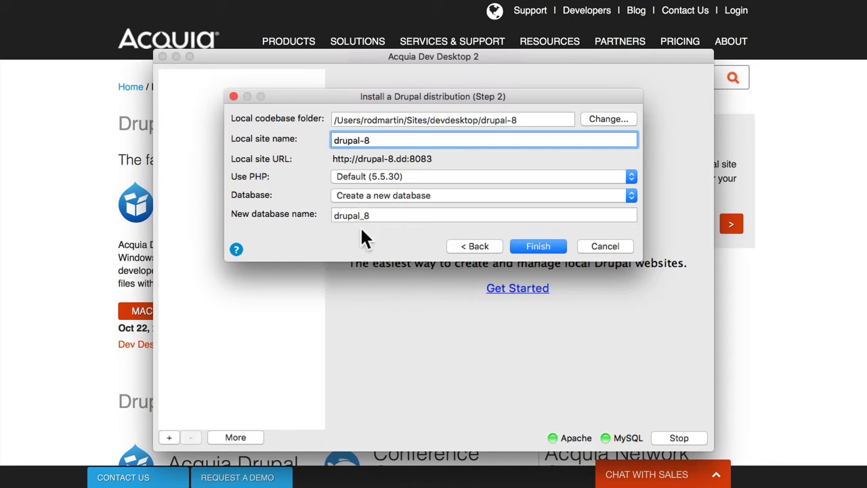
click(536, 246)
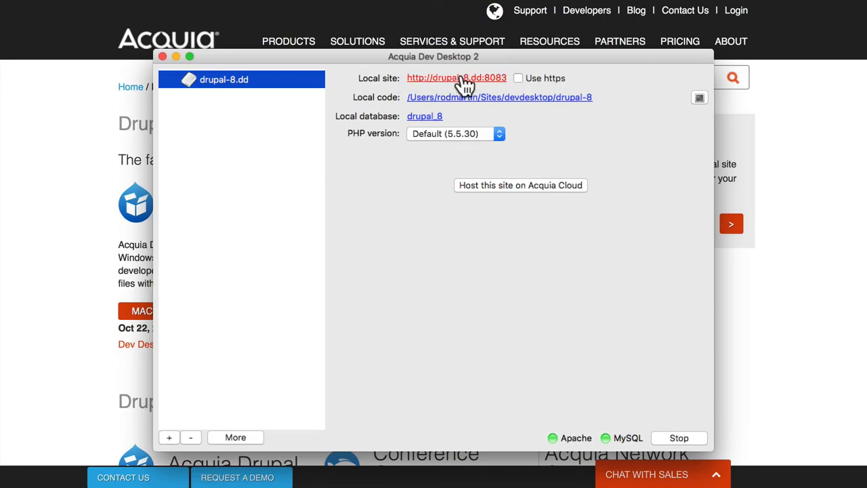
click(464, 79)
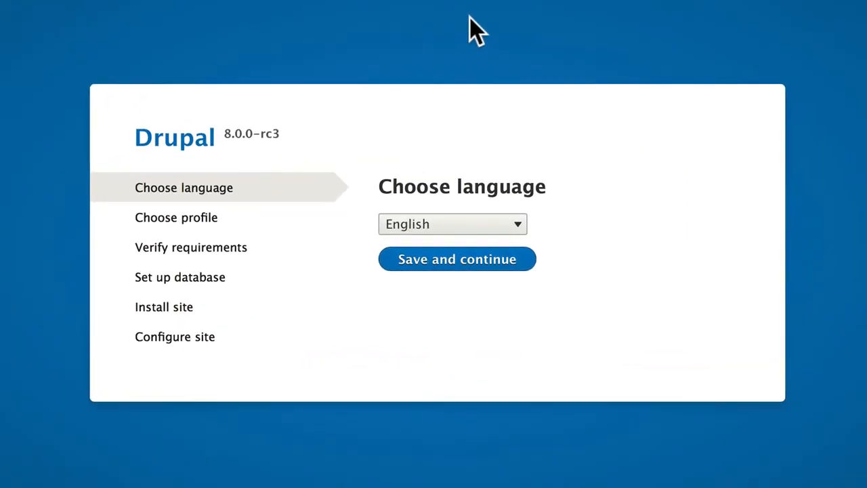
Run the installer with English, the Standard profile and the drupal_8 database settings.
click(455, 261)
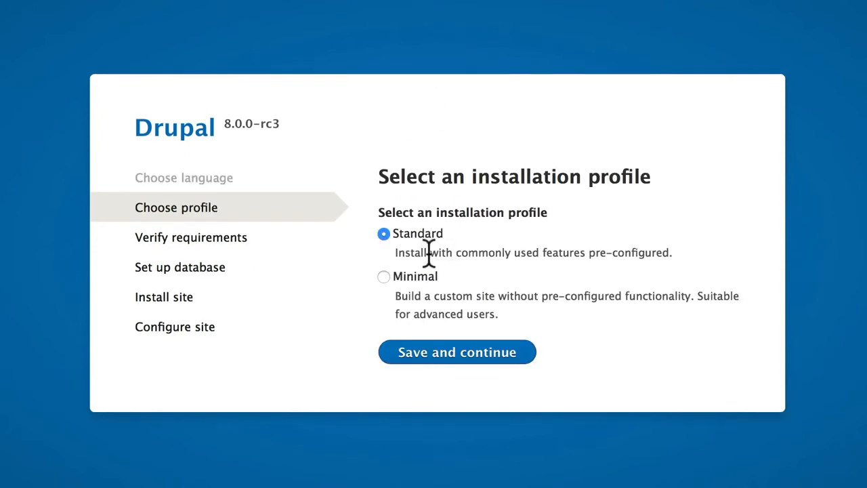
click(454, 355)
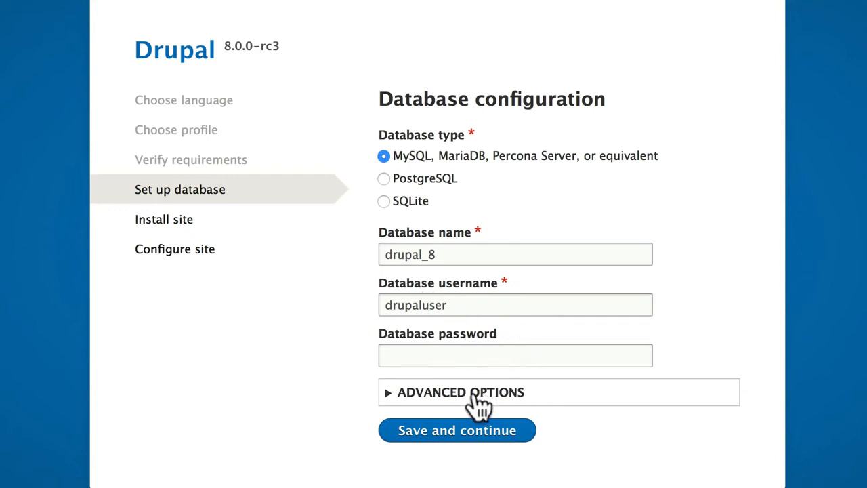
click(471, 440)
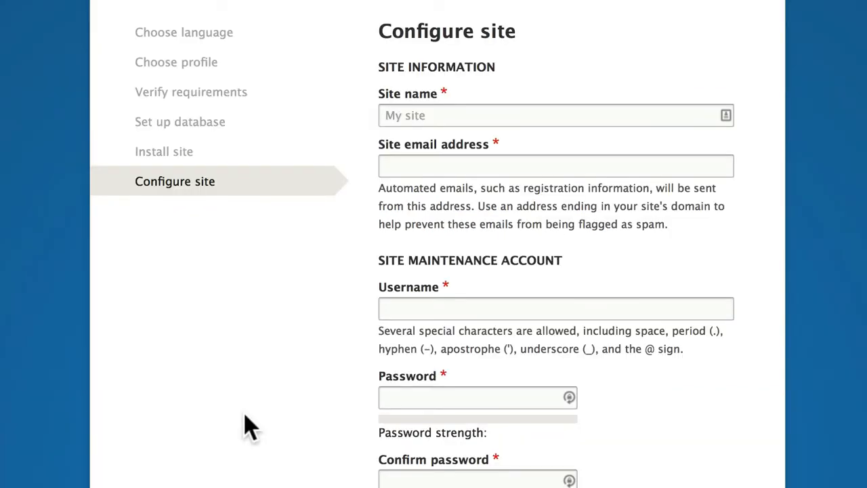
Enter 'Drupal 8' as the site name and fill in the site e-mail address.
click(420, 116)
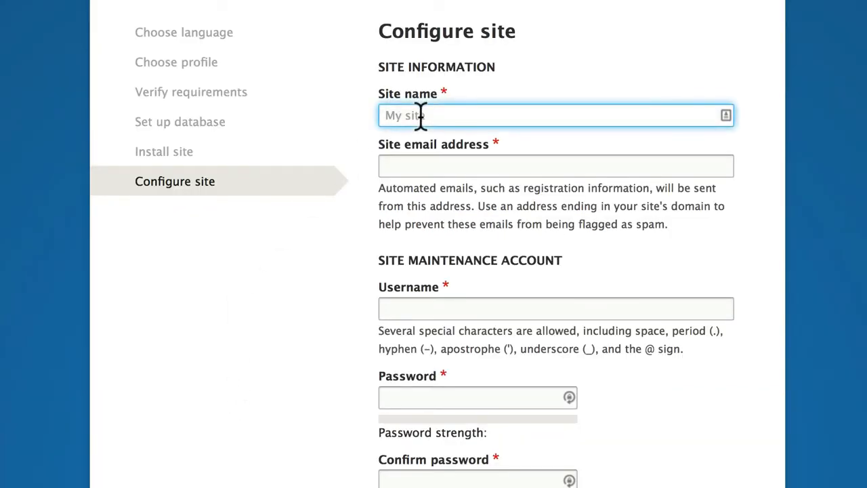
text(Drupal 8)
key(Tab)
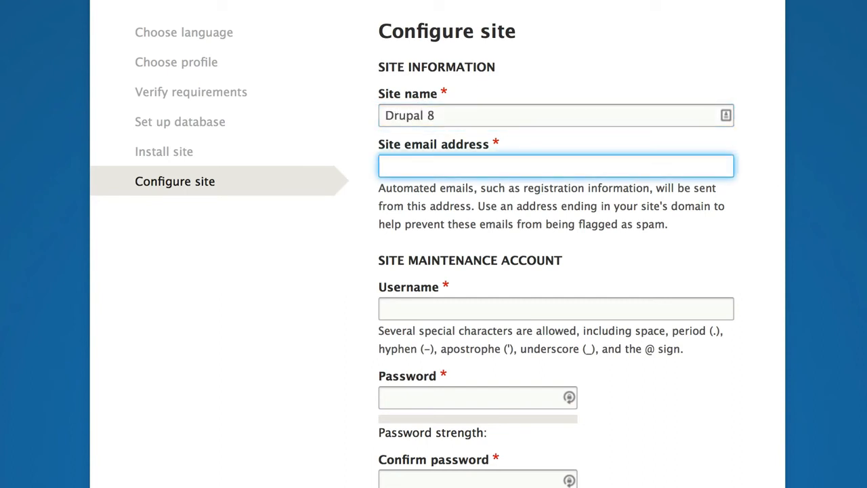
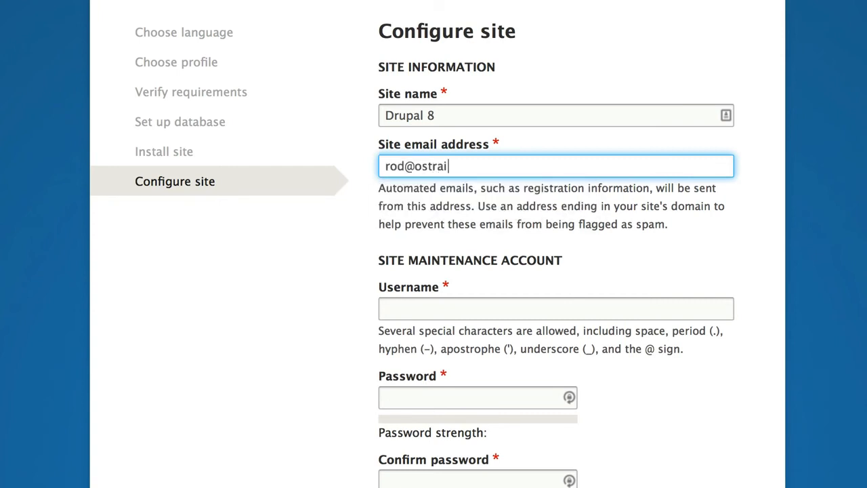
key(Tab)
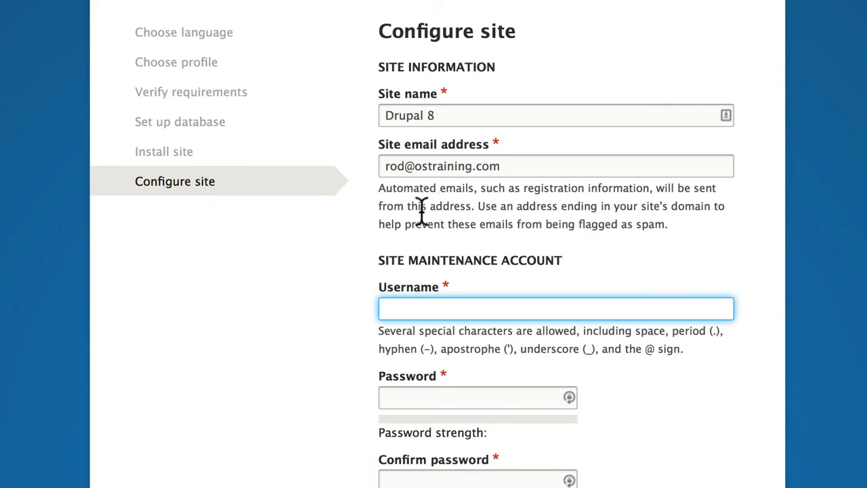
text(admin)
key(Tab)
text(admin)
key(Tab)
text(admin)
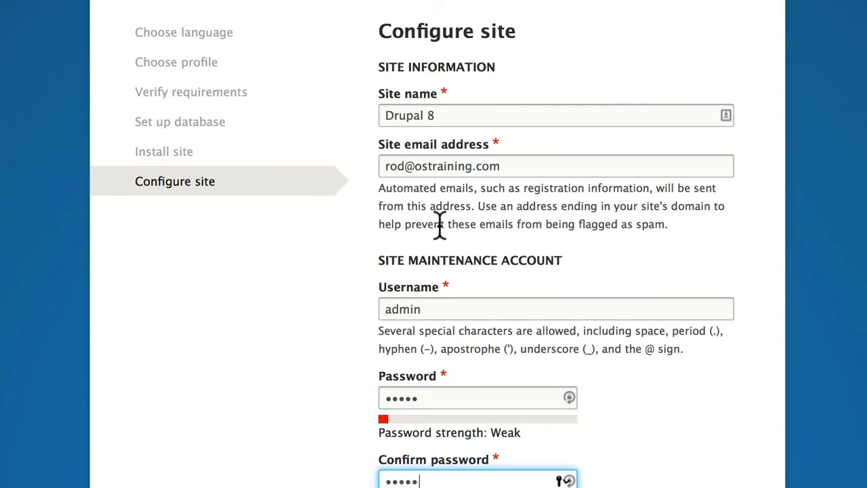
scroll(345, 343, down, 3)
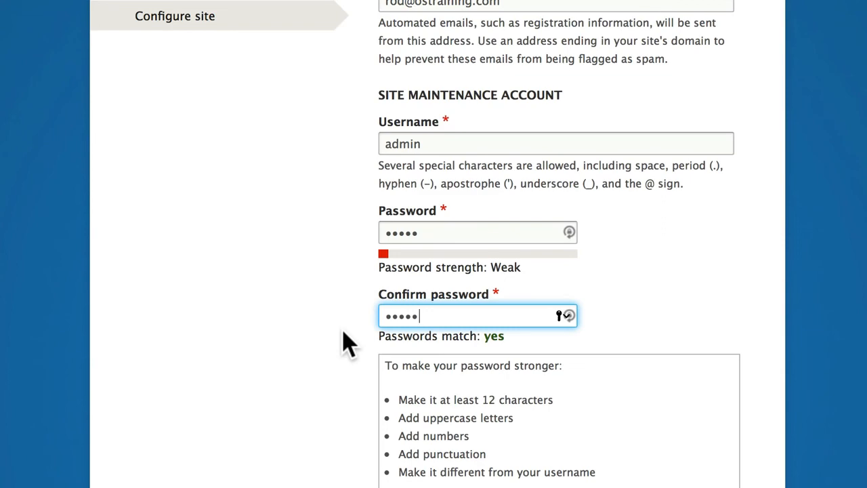
Set the default country to United States and the time zone to America/Detroit.
scroll(342, 342, down, 7)
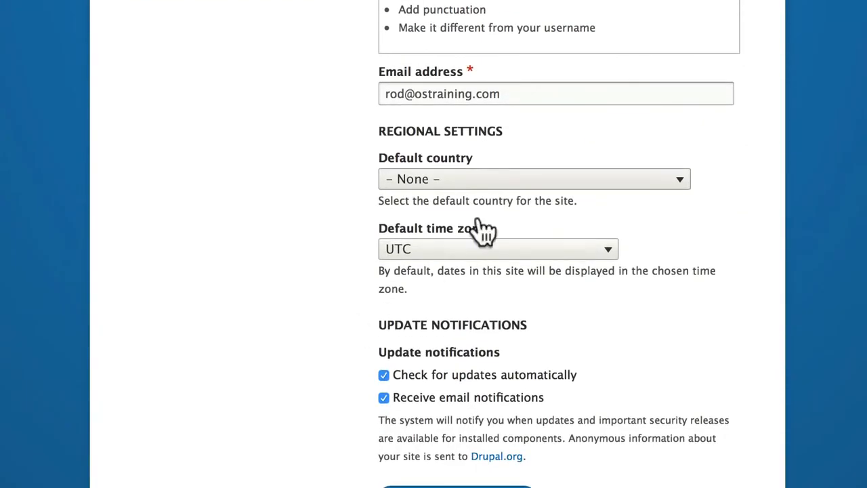
click(490, 181)
scroll(490, 194, down, 15)
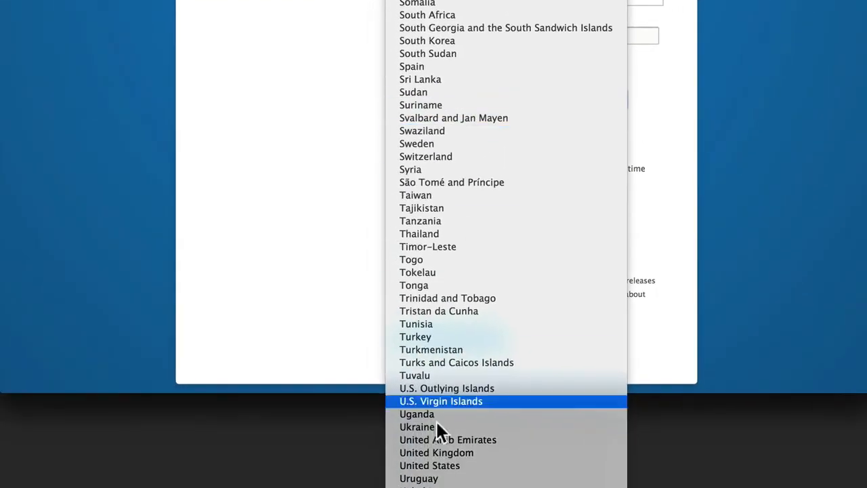
click(434, 465)
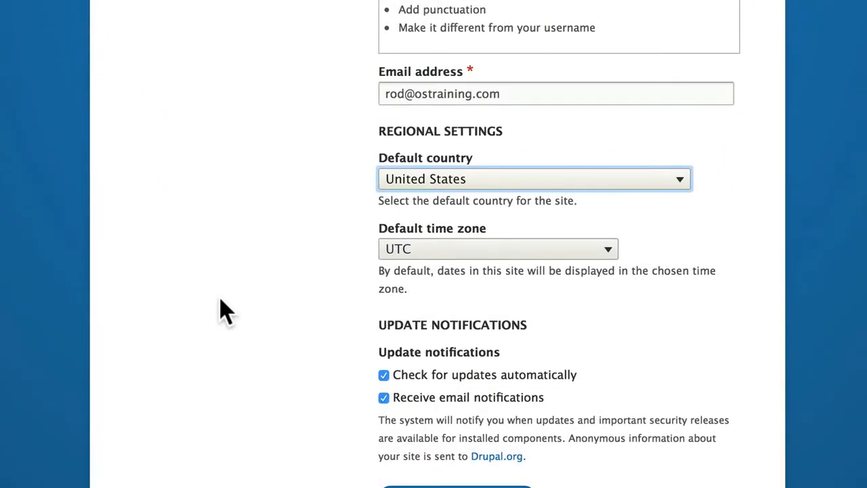
click(471, 251)
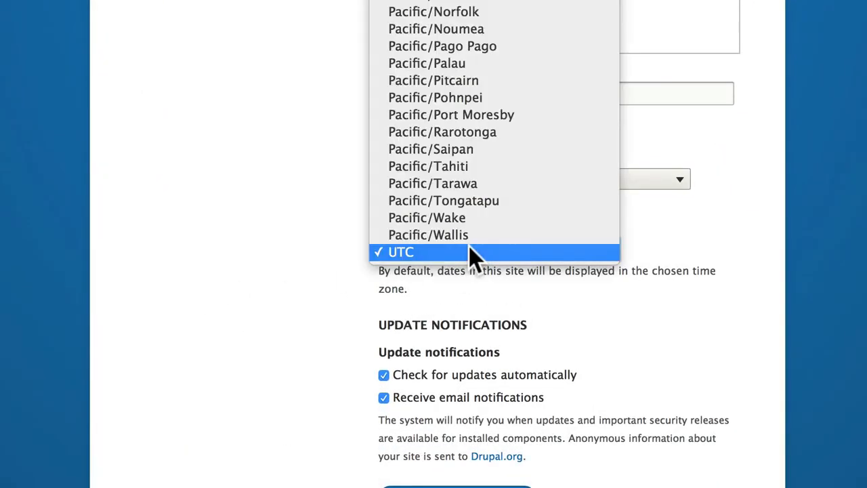
scroll(471, 247, up, 20)
scroll(470, 257, down, 15)
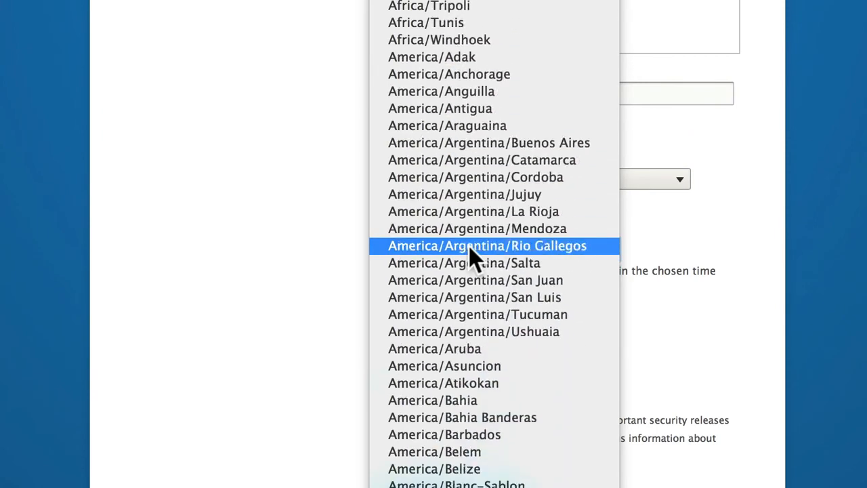
scroll(441, 406, down, 2)
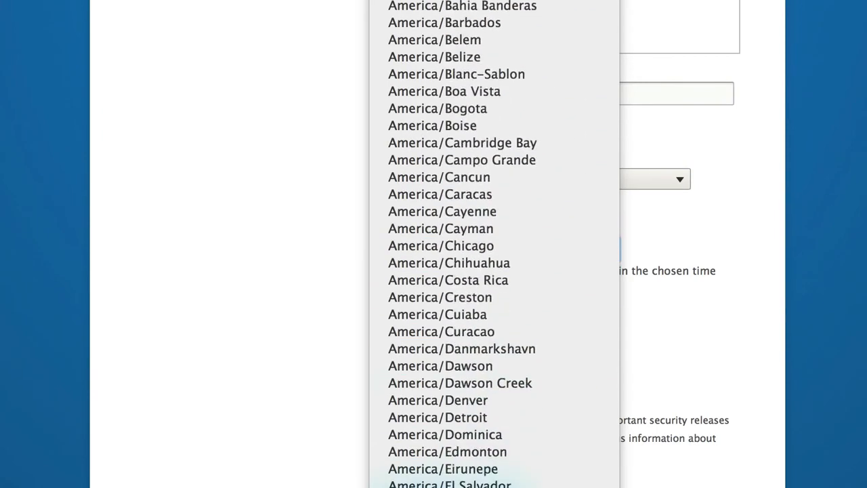
click(434, 416)
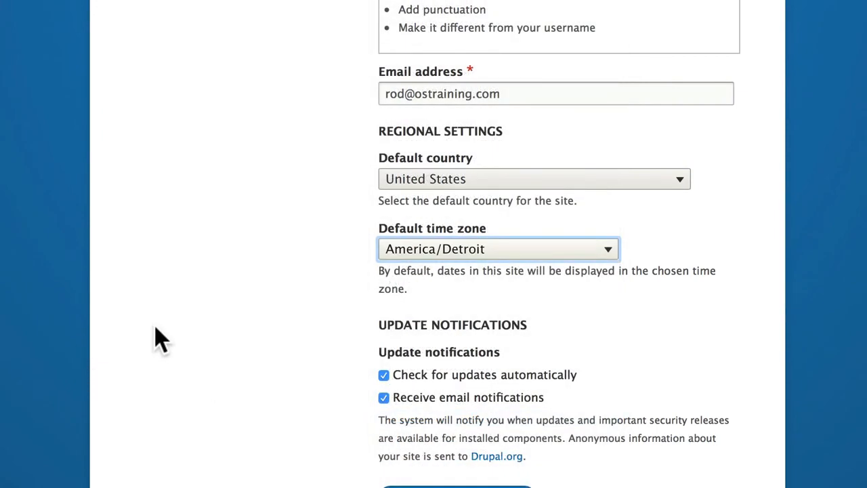
Turn off email update notifications and submit the configuration to finish installing.
click(383, 399)
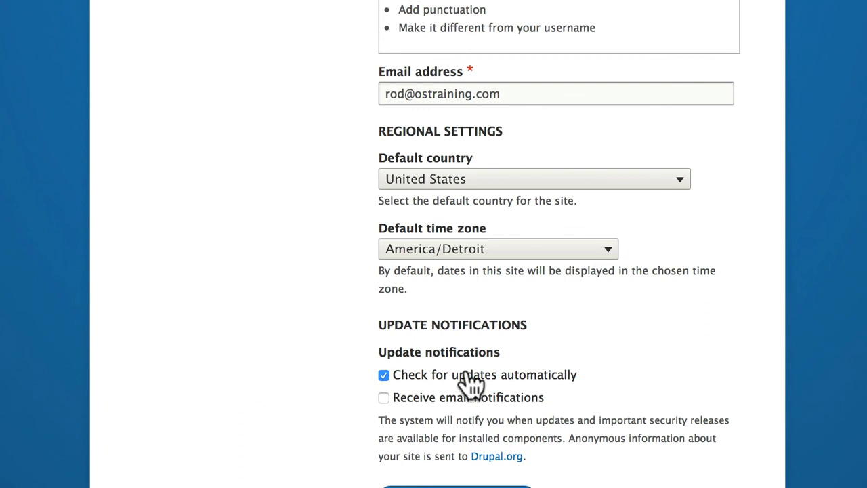
scroll(377, 455, down, 2)
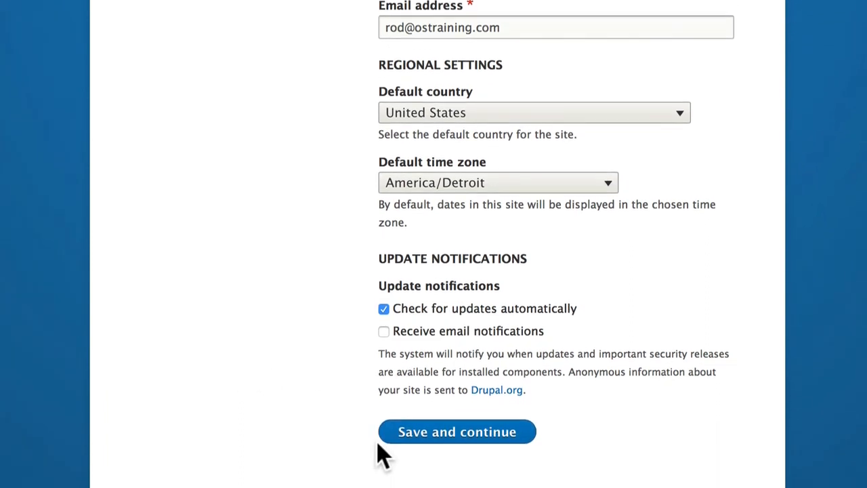
click(444, 431)
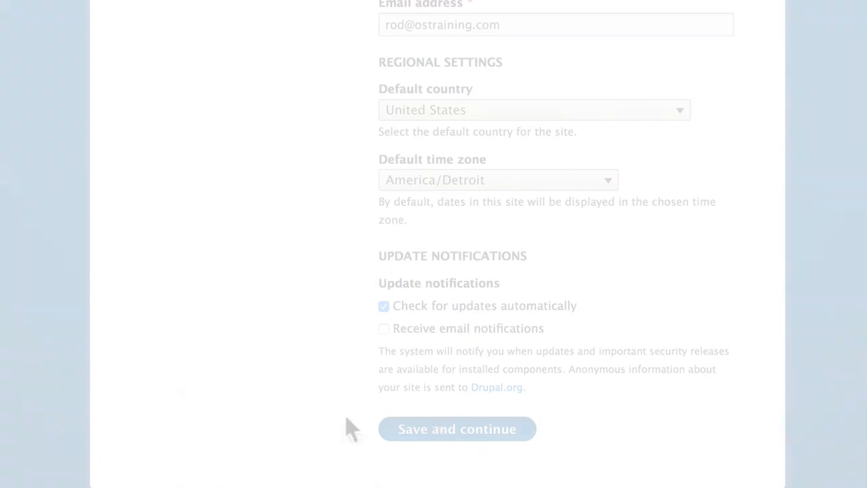